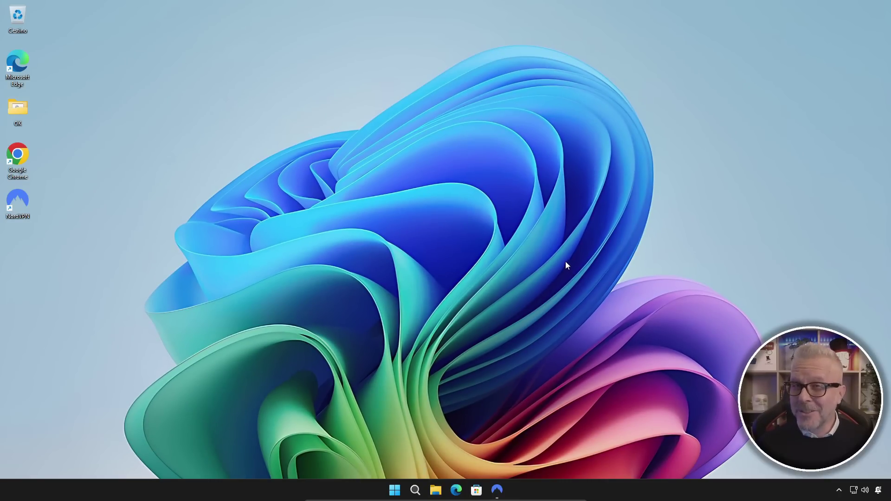
Open Google Chrome in a maximized window and search Google for "gentiluomo digitale".
double_click(16, 156)
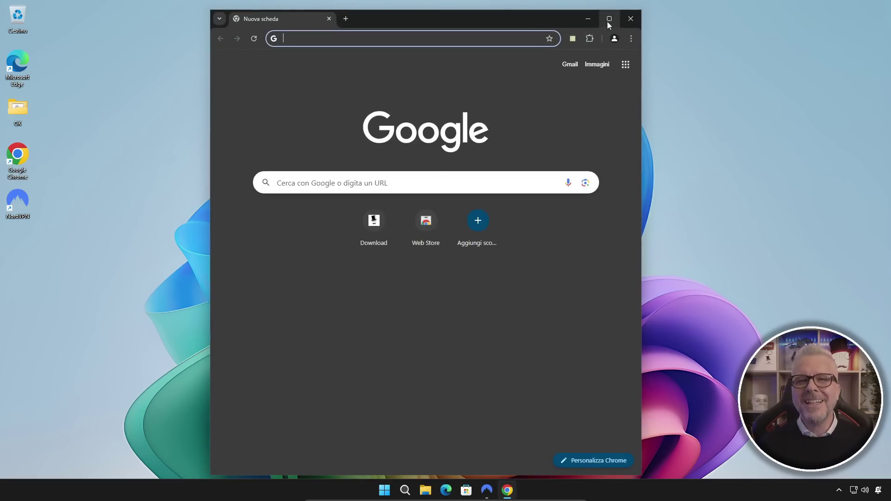
click(609, 19)
click(445, 172)
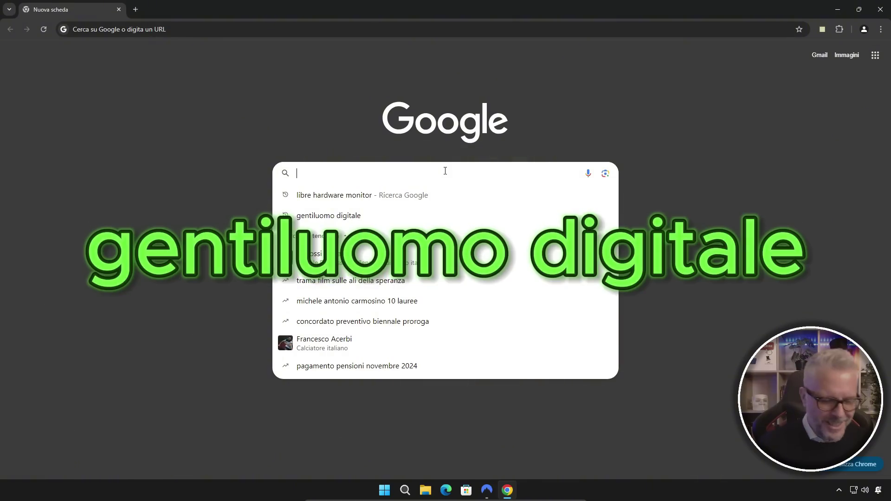
text(gentiluomo digi)
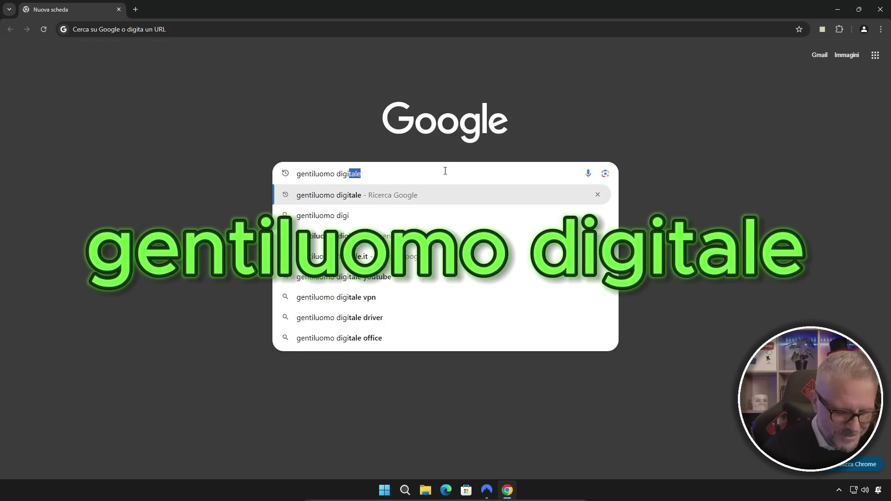
text(tale)
key(Return)
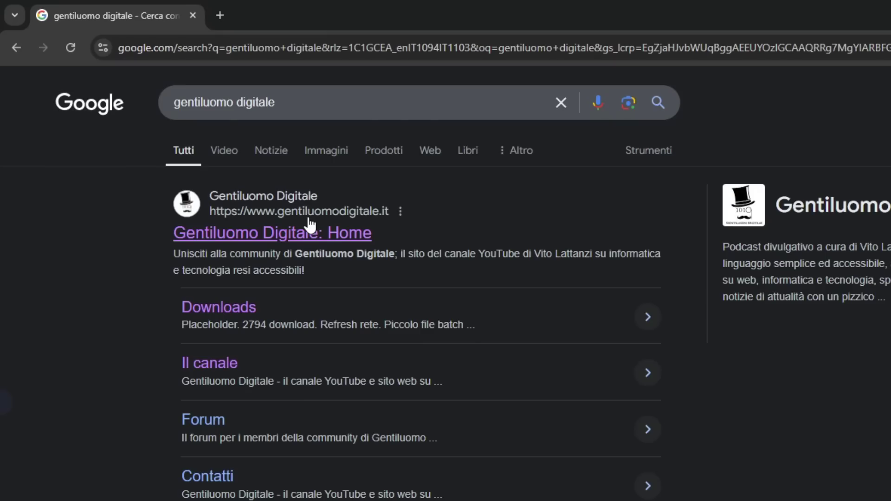
Open the Gentiluomo Digitale website's Downloads page and locate the Libre HW monitor entry.
click(294, 240)
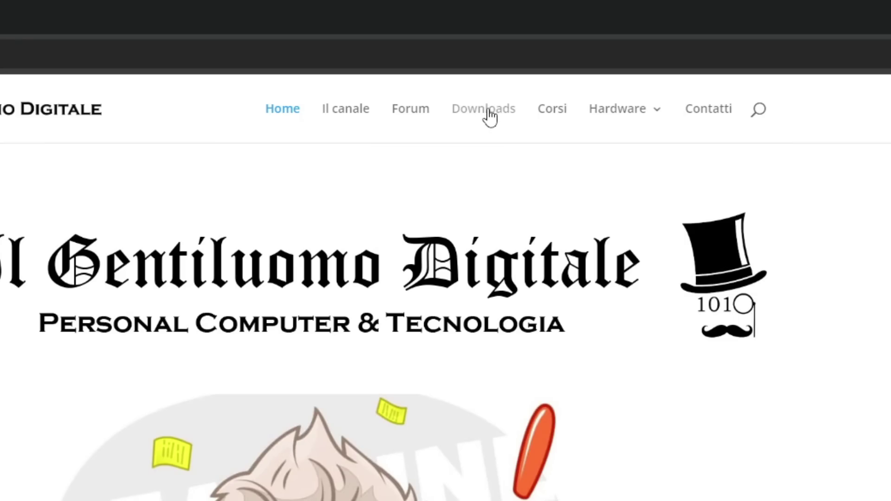
click(490, 116)
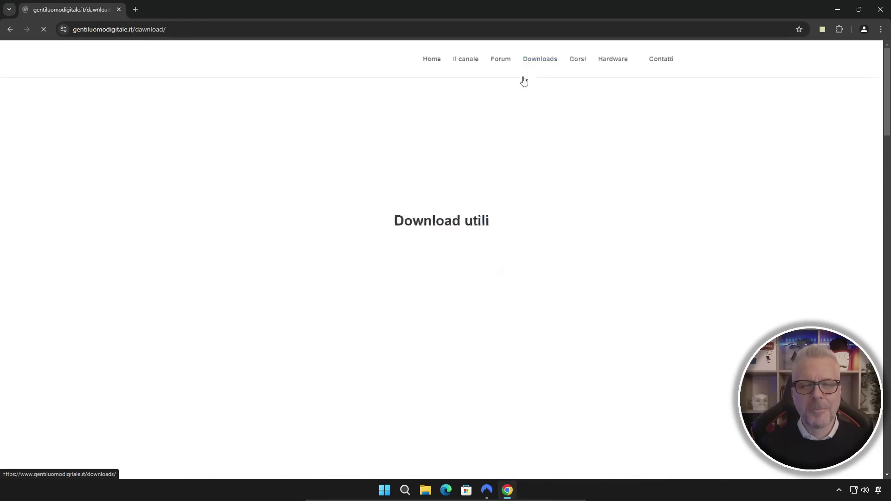
scroll(521, 85, down, 5)
scroll(522, 86, down, 6)
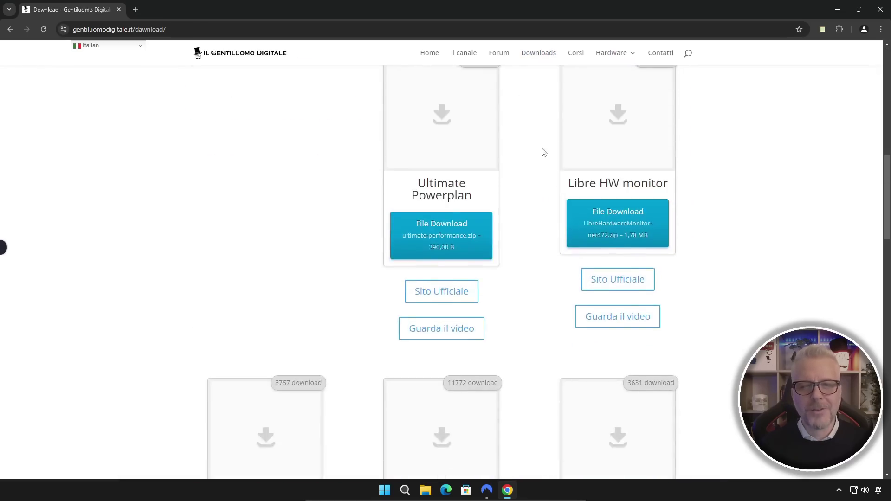
drag(571, 184, 669, 184)
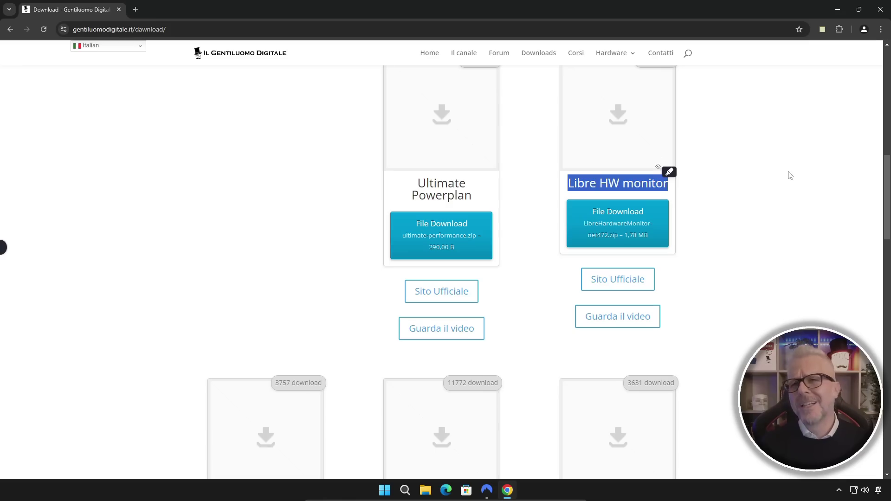
click(772, 289)
Search the Gentiluomo Digitale website for "monitor".
scroll(757, 141, up, 3)
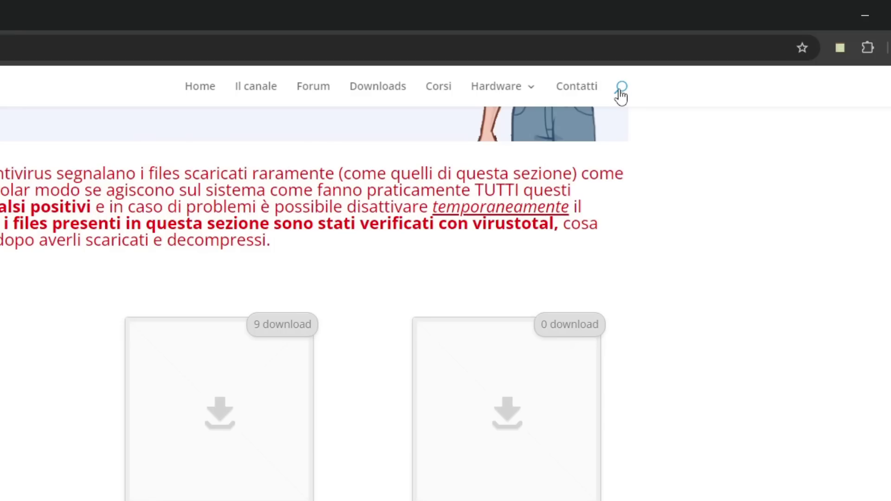
click(620, 91)
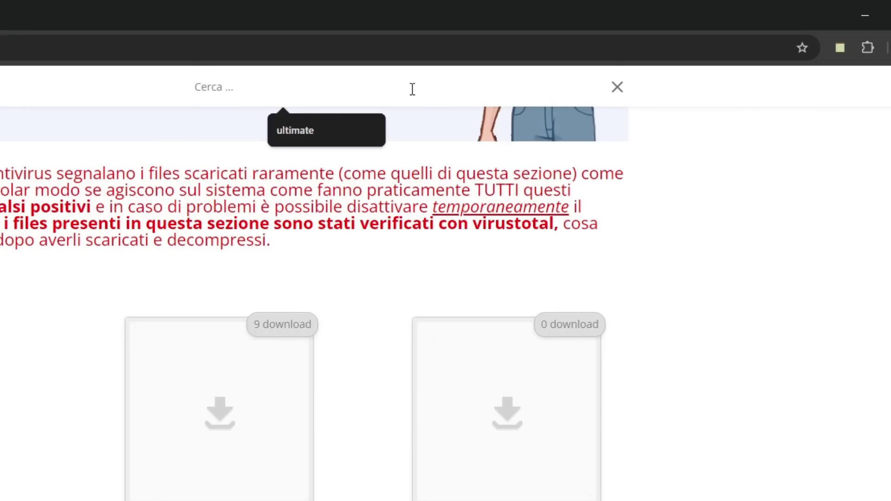
text(monito)
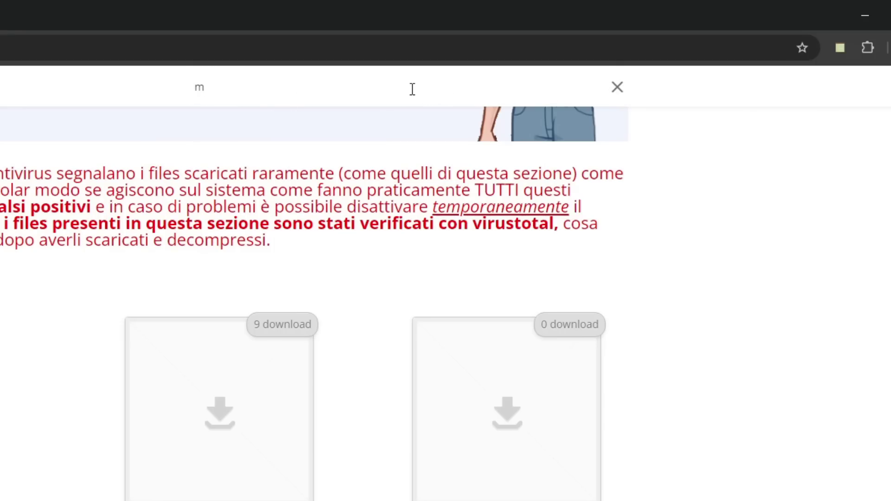
text(r)
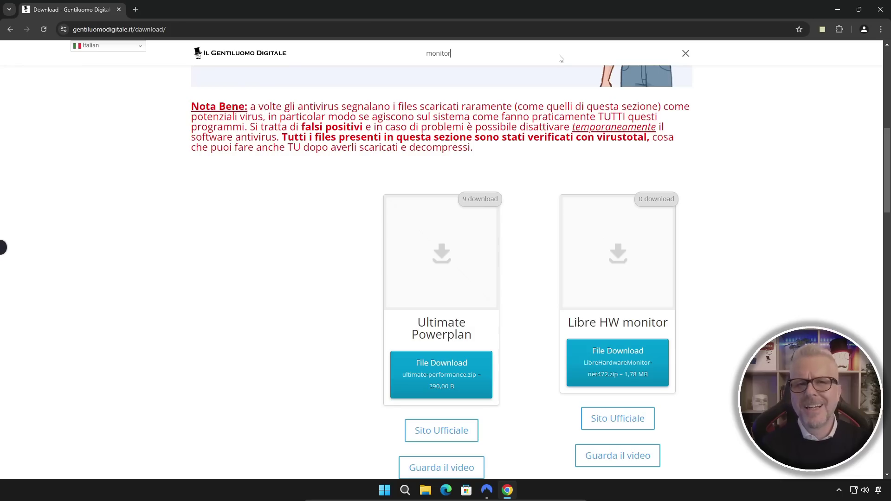
key(Return)
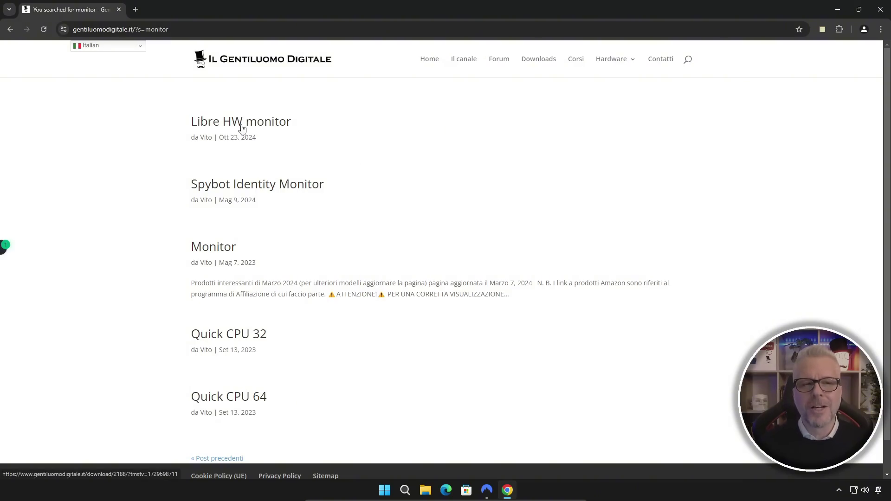
Download the Libre HW monitor archive from the website's search results.
mouse_move(179, 126)
mouse_down()
mouse_move(302, 127)
mouse_move(292, 130)
mouse_up()
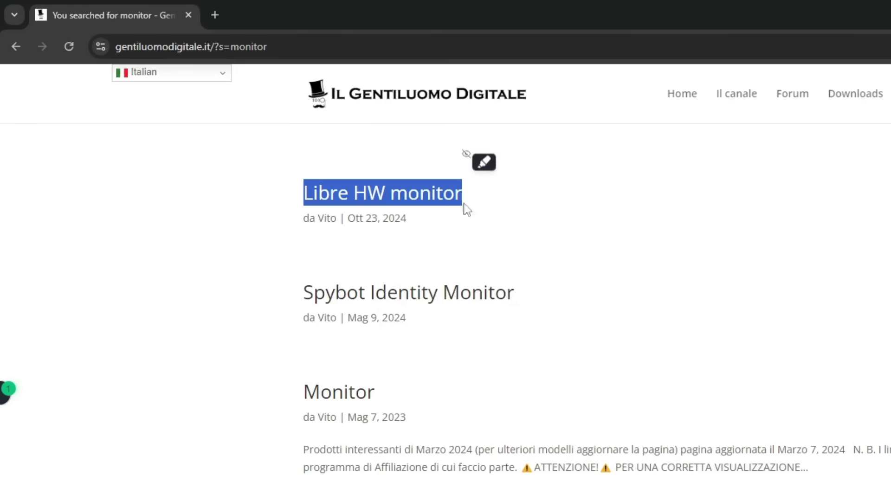
click(417, 199)
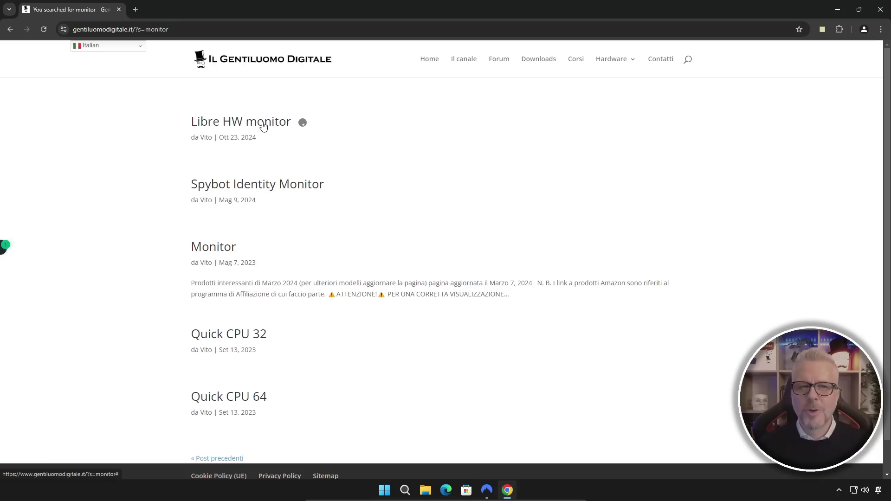
mouse_move(301, 121)
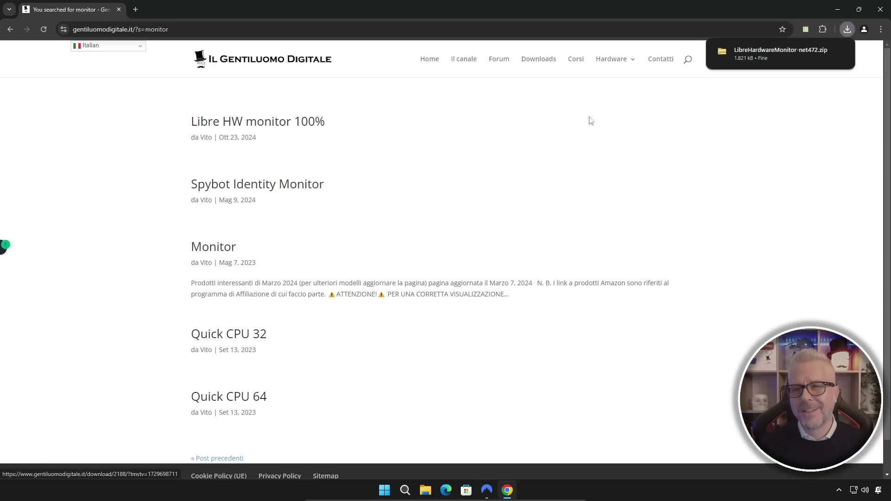
mouse_move(770, 56)
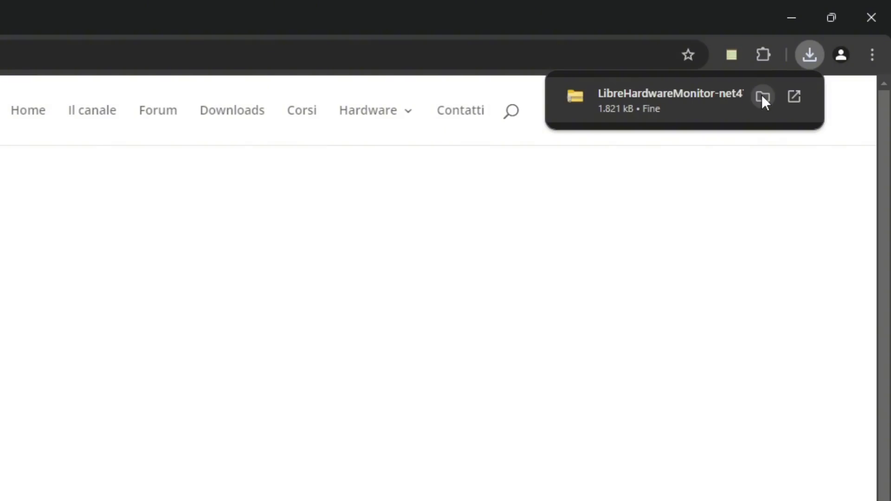
Show the downloaded LibreHardwareMonitor-net472.zip in its folder and close the browser window.
click(762, 97)
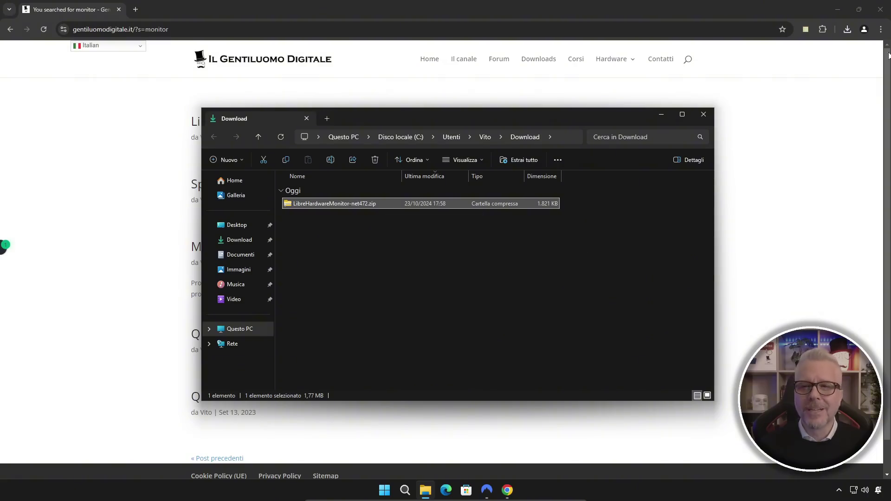
key(alt+Tab)
click(881, 13)
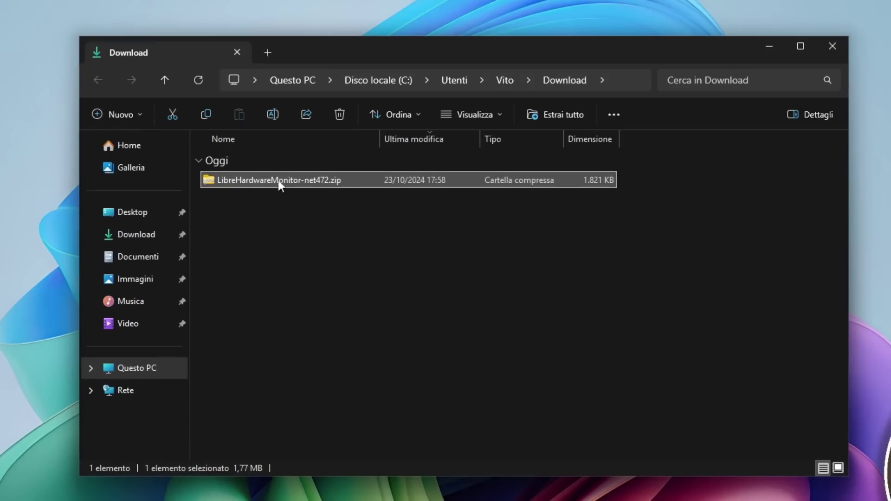
Extract LibreHardwareMonitor-net472.zip to the suggested folder in Downloads, then close the window showing the extracted files.
right_click(252, 182)
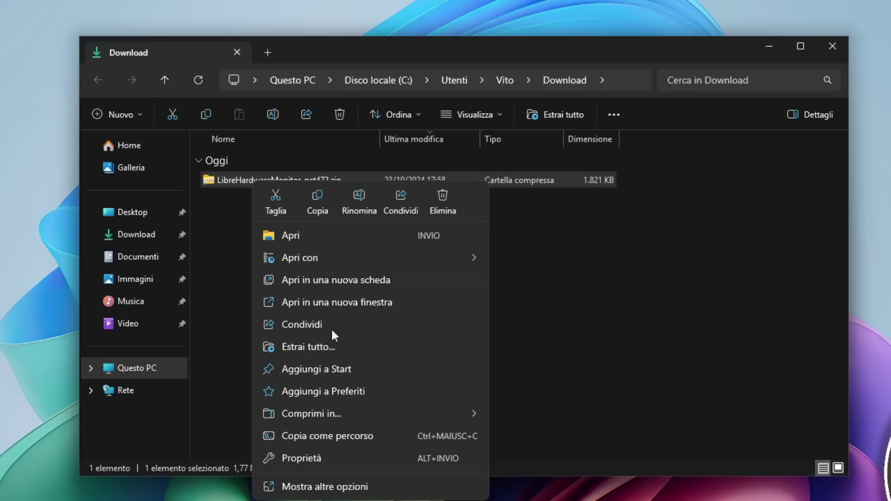
click(328, 352)
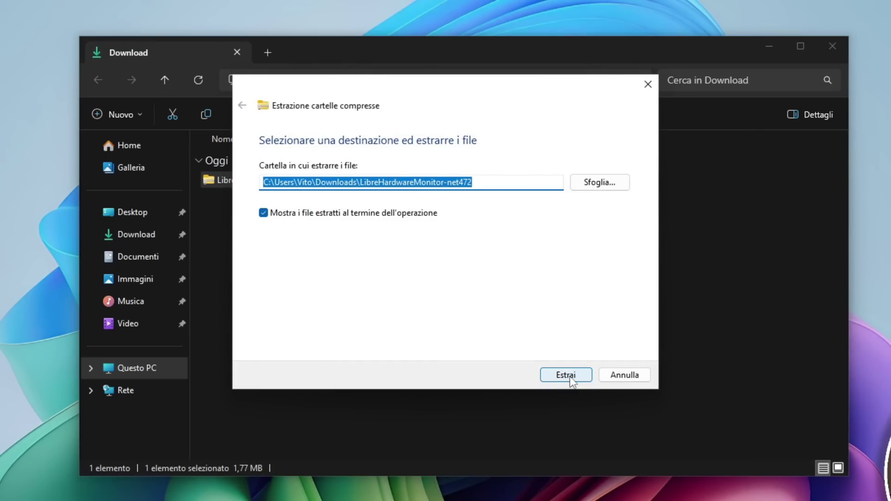
click(571, 378)
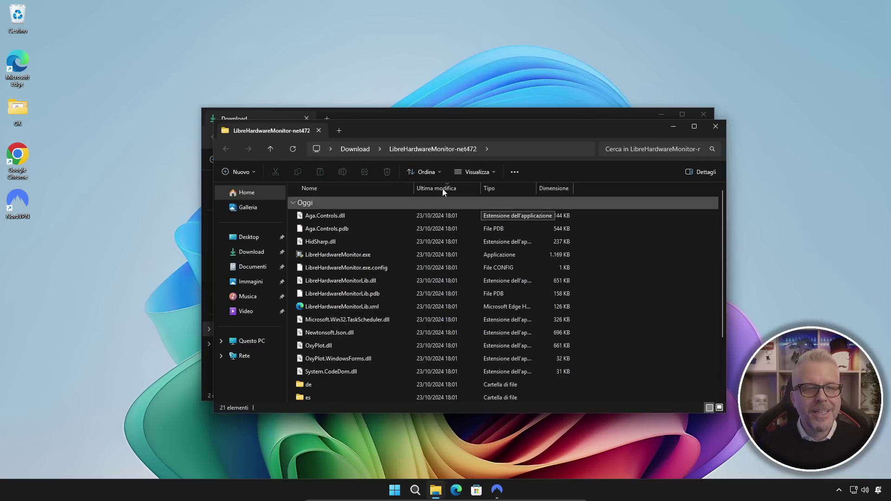
drag(381, 128, 382, 267)
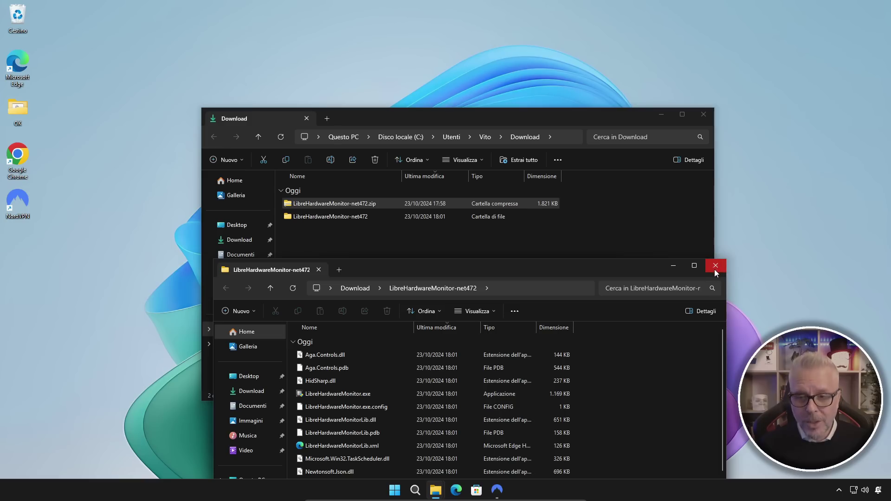
click(716, 270)
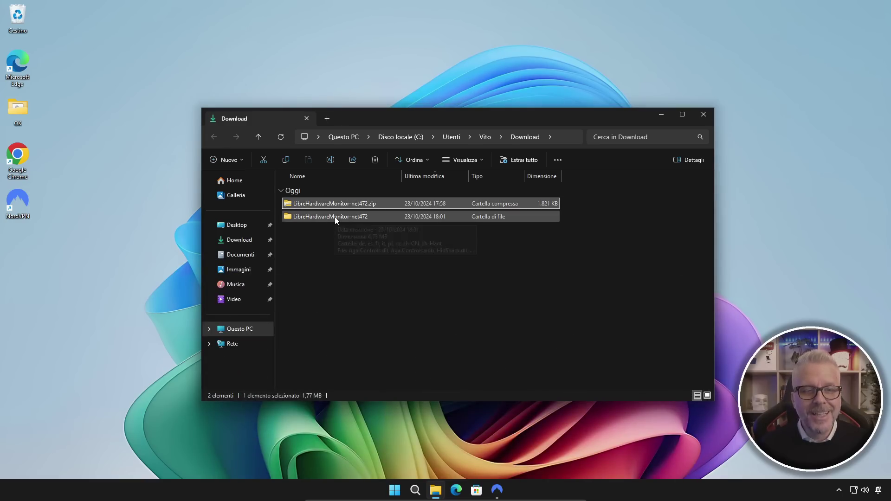
Move the extracted LibreHardwareMonitor-net472 folder from Downloads to the desktop and close the Download window.
click(325, 217)
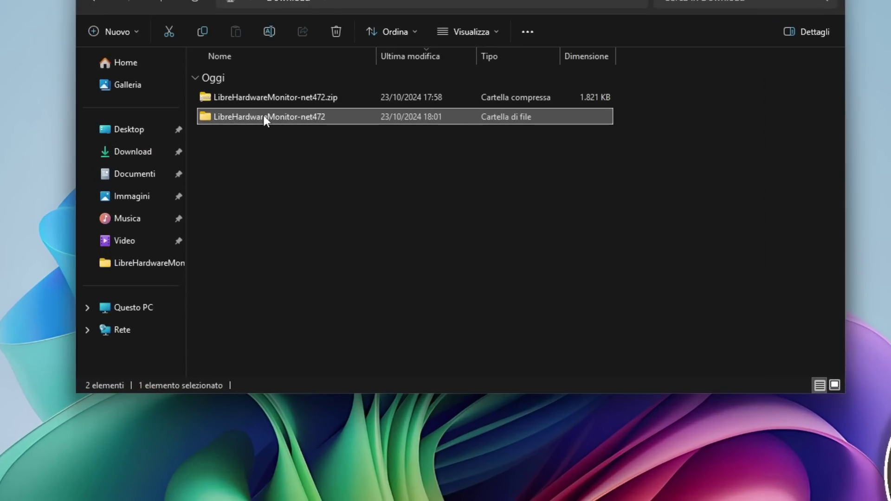
drag(326, 216, 160, 311)
drag(159, 256, 29, 273)
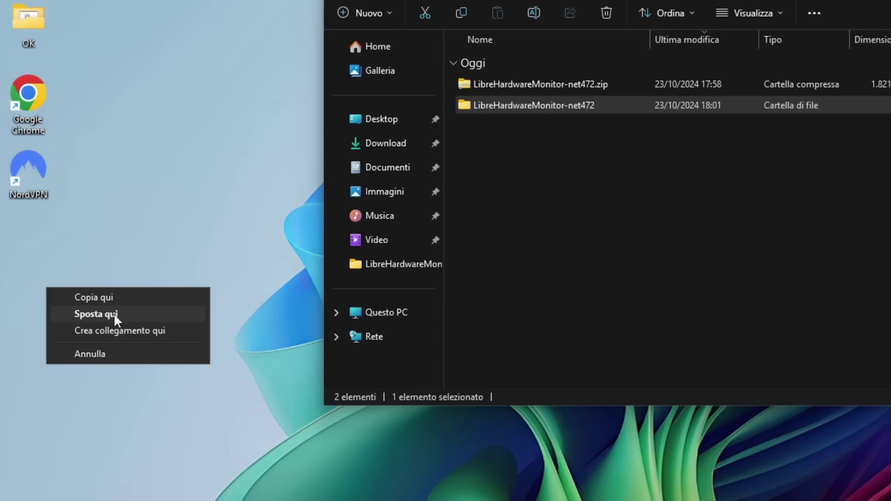
click(113, 313)
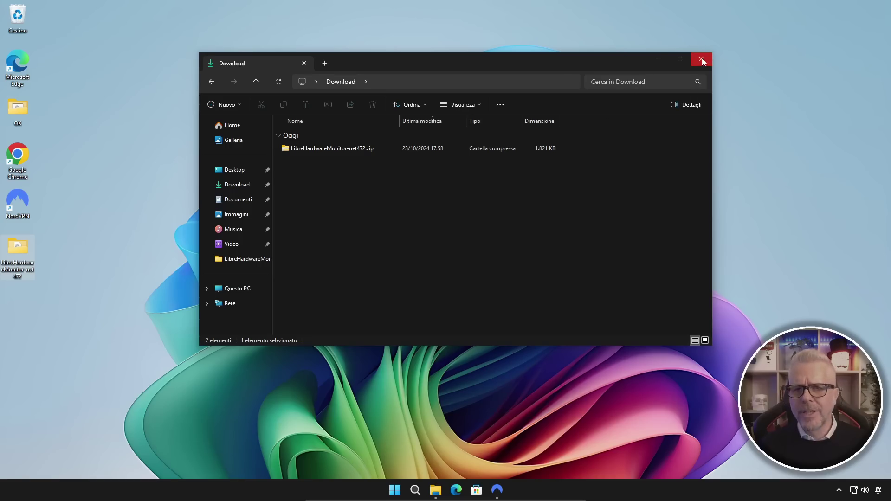
click(701, 60)
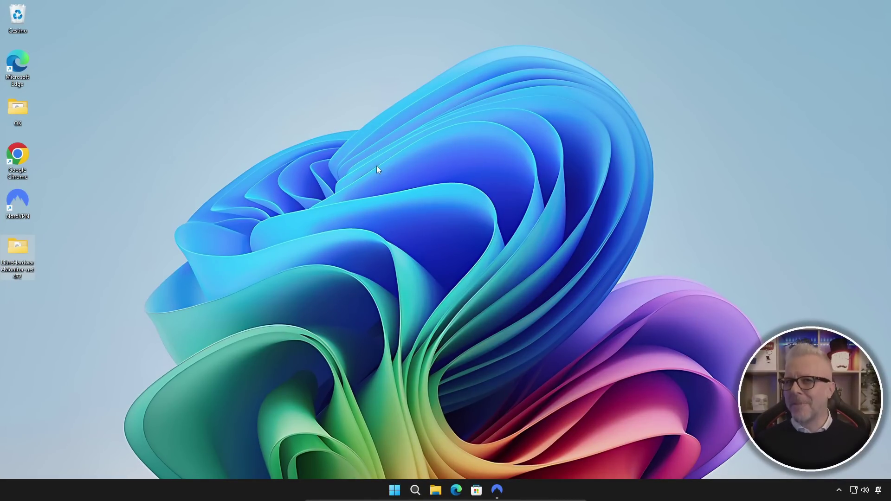
Create a desktop shortcut to LibreHardwareMonitor.exe from the LibreHardwareMonitor-net472 folder and close the folder window.
double_click(17, 247)
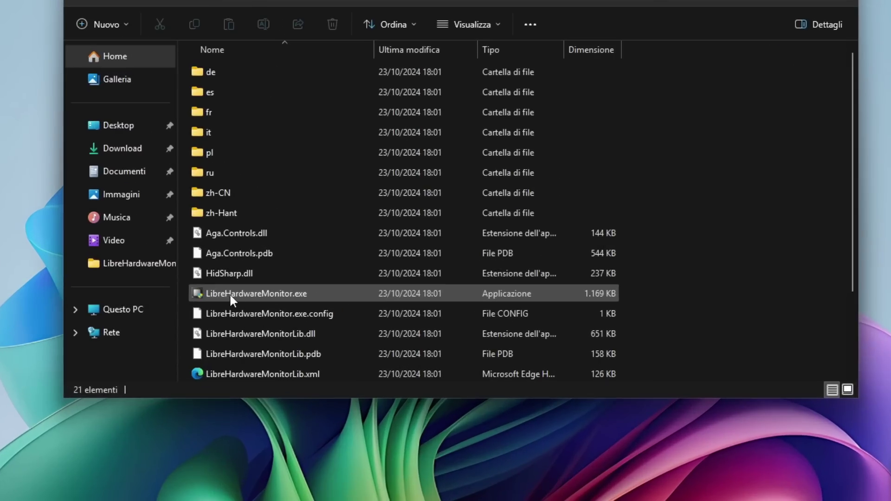
click(306, 278)
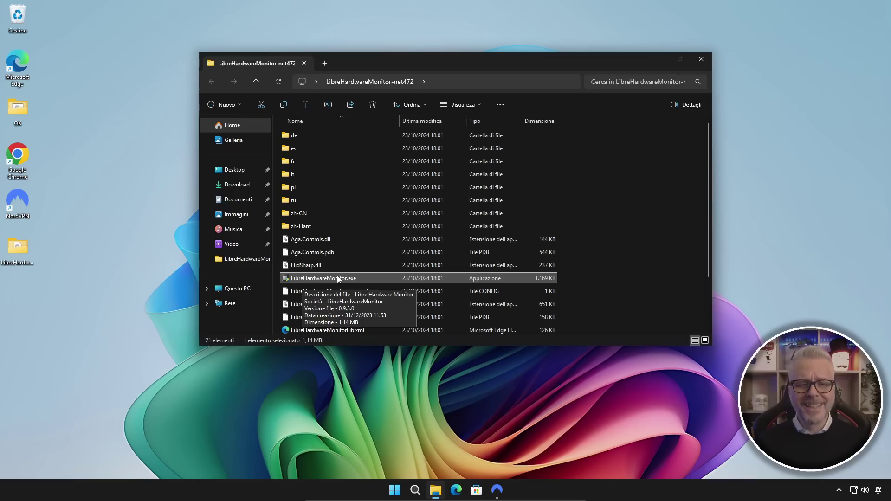
drag(337, 279, 11, 299)
drag(11, 300, 12, 301)
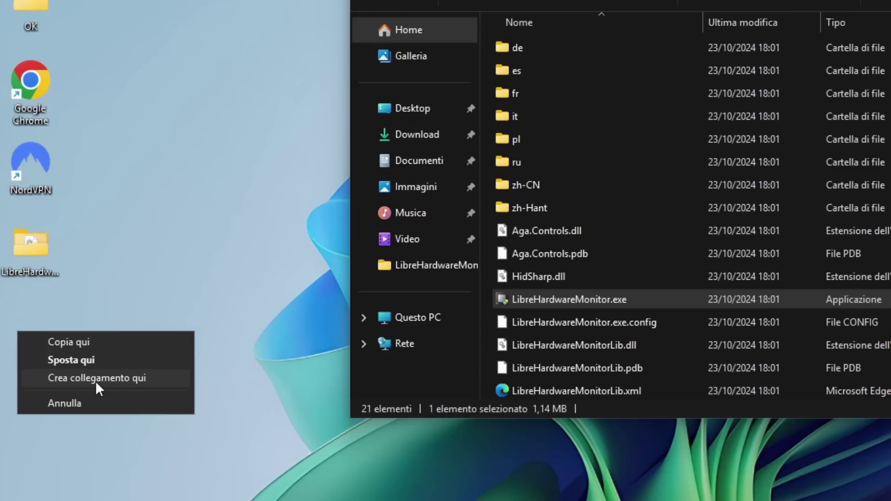
click(95, 379)
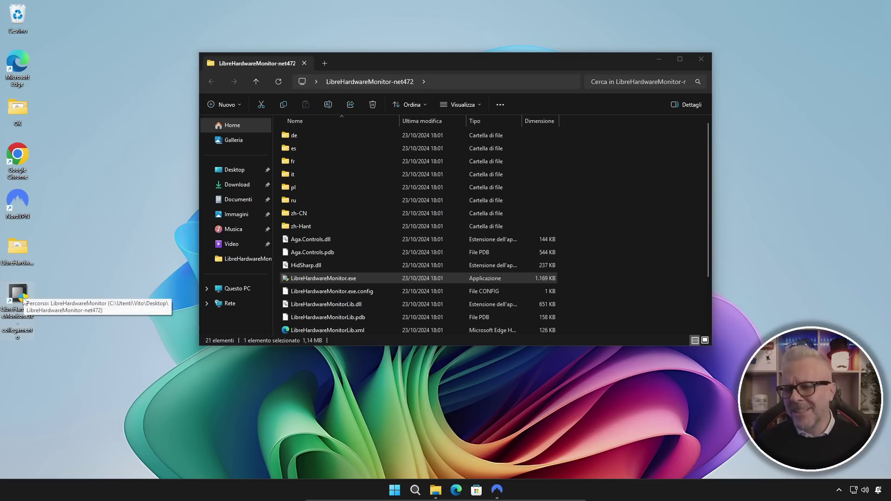
click(701, 59)
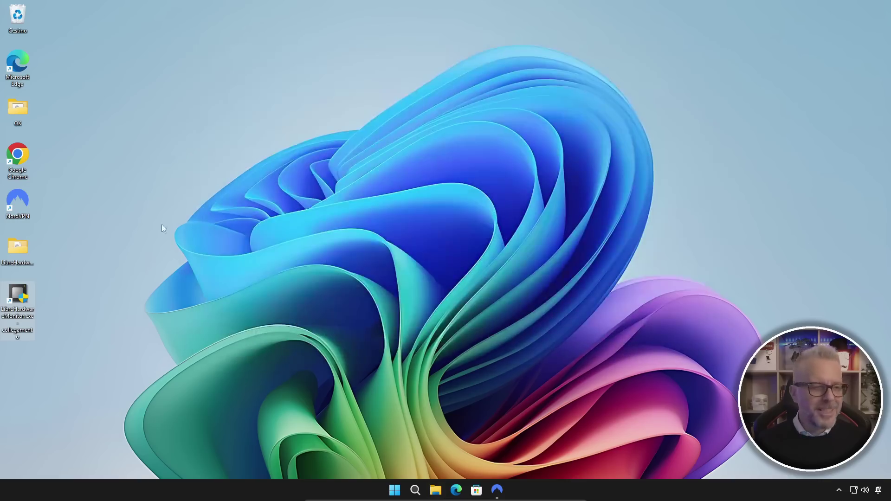
Launch Libre Hardware Monitor from its desktop shortcut and allow it to make changes to the device.
double_click(16, 297)
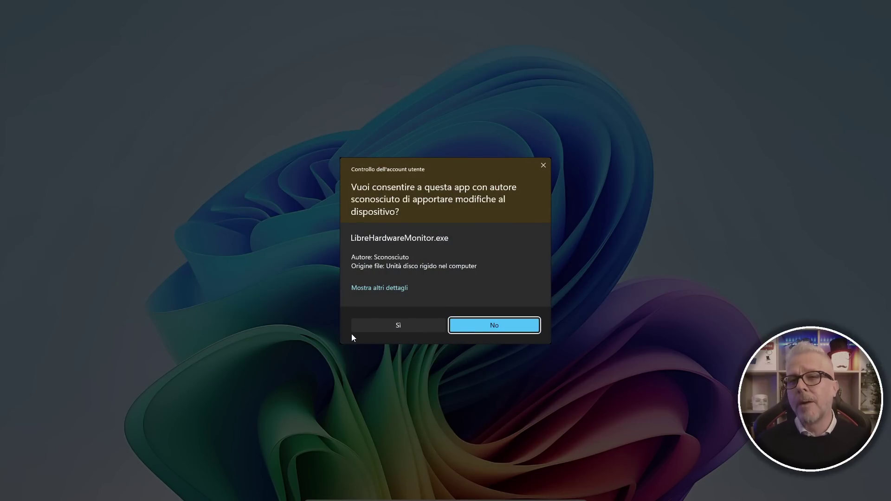
click(398, 327)
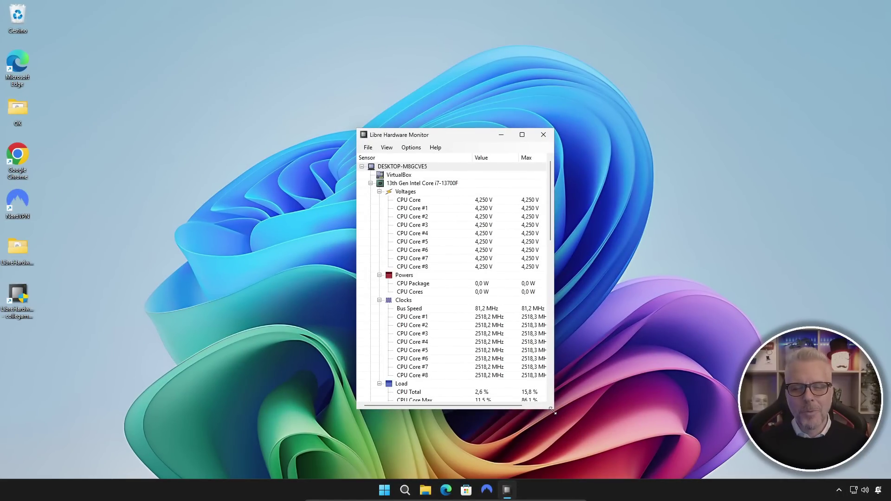
Enlarge the Libre Hardware Monitor window vertically and review the CPU, memory, disk and network sensor readings.
drag(552, 410, 575, 478)
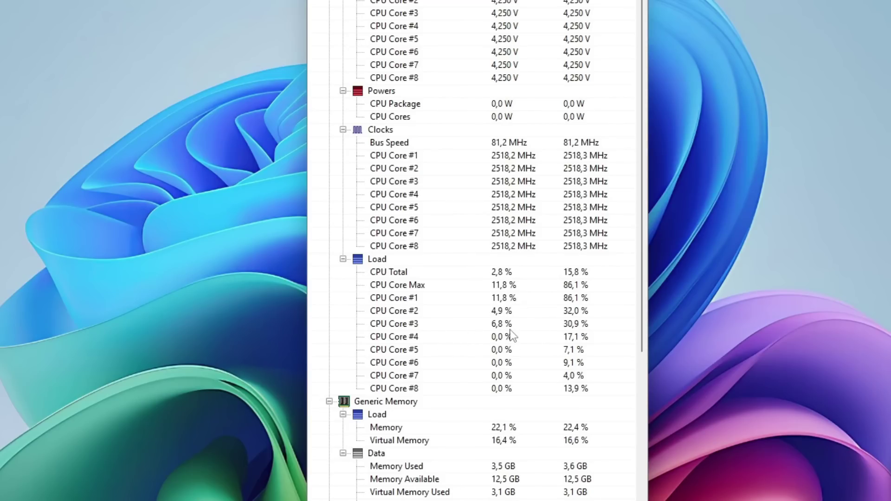
scroll(512, 335, down, 5)
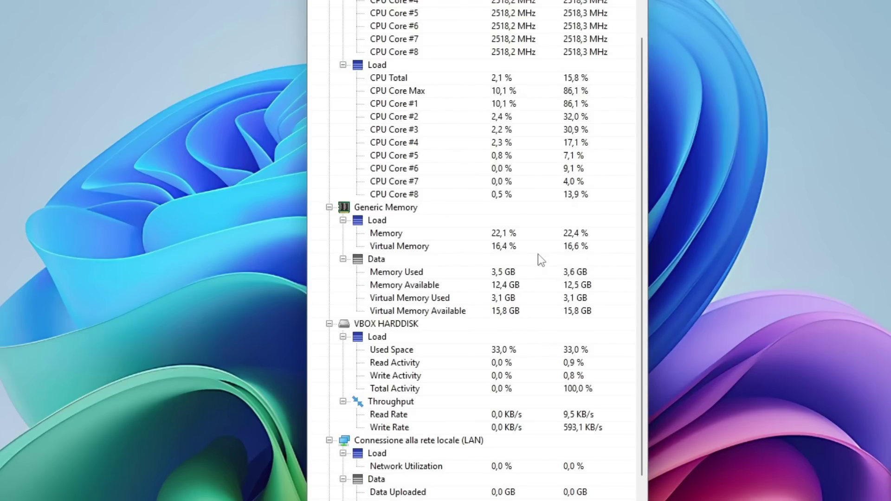
scroll(541, 260, down, 2)
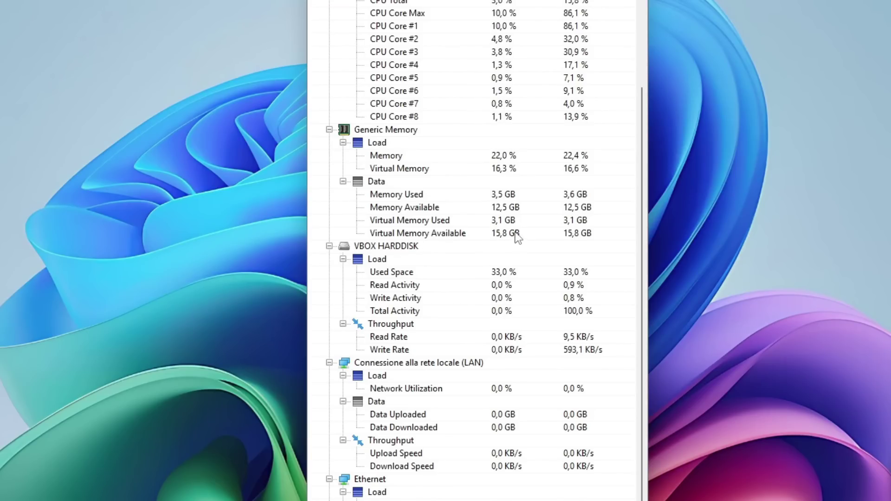
scroll(511, 236, down, 3)
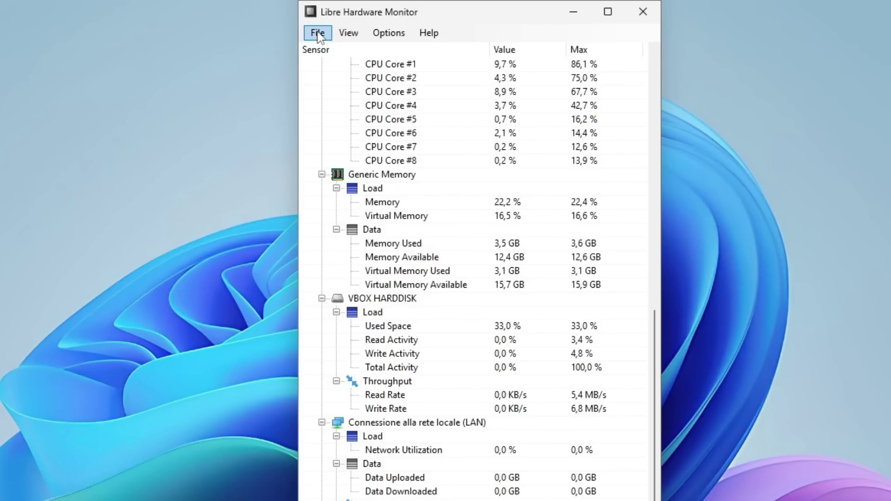
Save a sensor report as LibreHardwareMonitor.Report.txt in the Documenti folder.
click(368, 21)
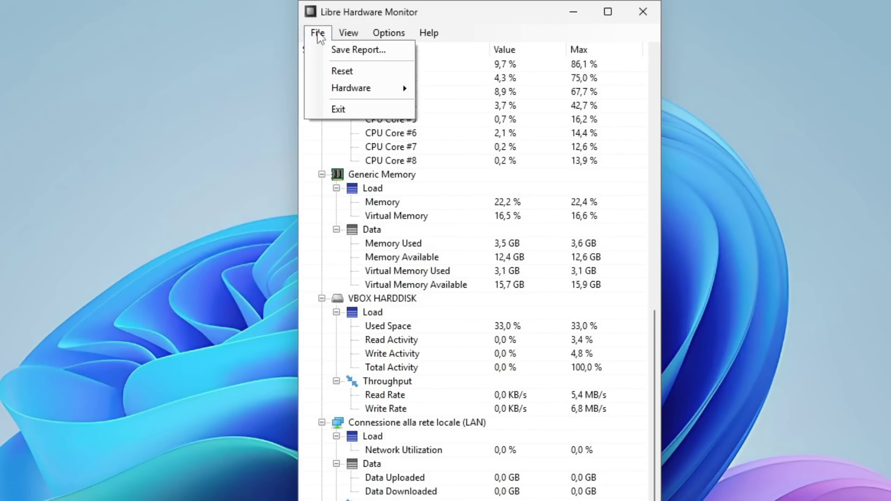
mouse_move(349, 92)
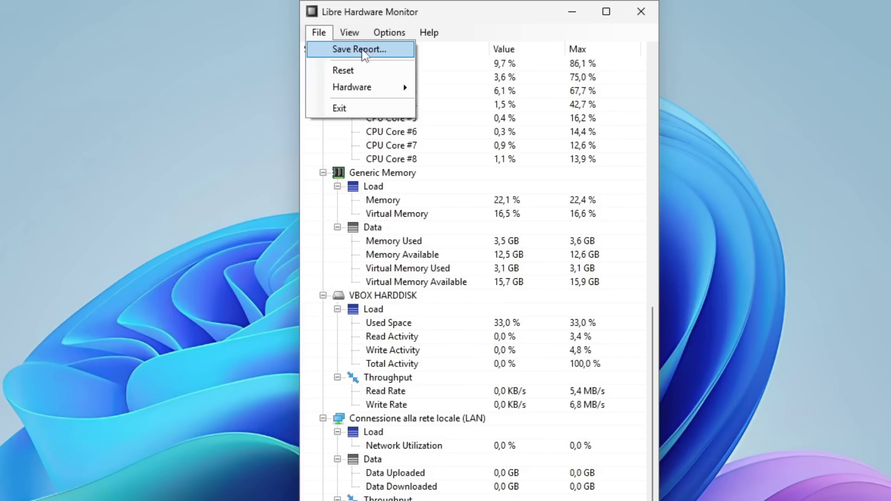
click(395, 30)
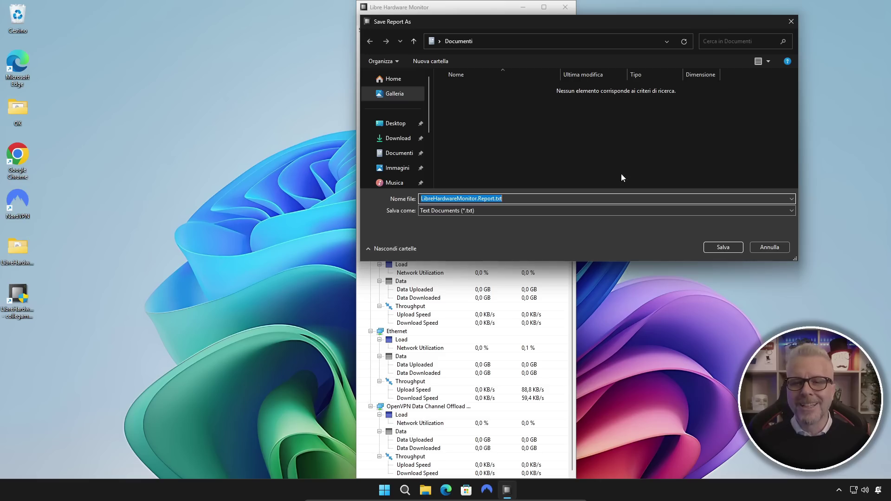
click(722, 248)
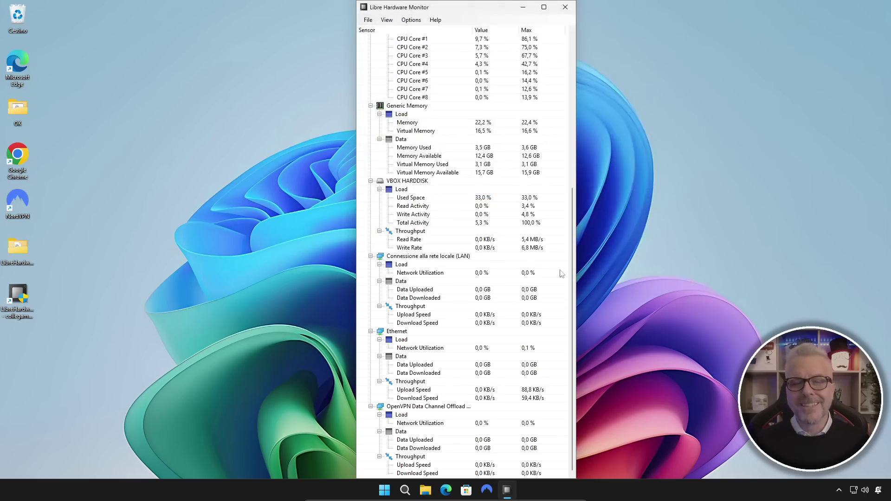
Open LibreHardwareMonitor.Report.txt from the Documenti folder, look through its sensor and CPUID sections, then close the report and the folder window.
click(423, 496)
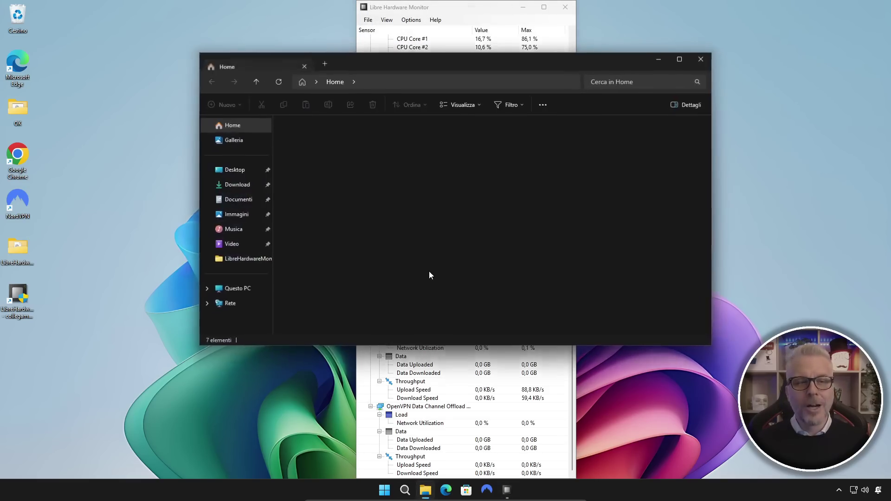
click(236, 199)
double_click(328, 136)
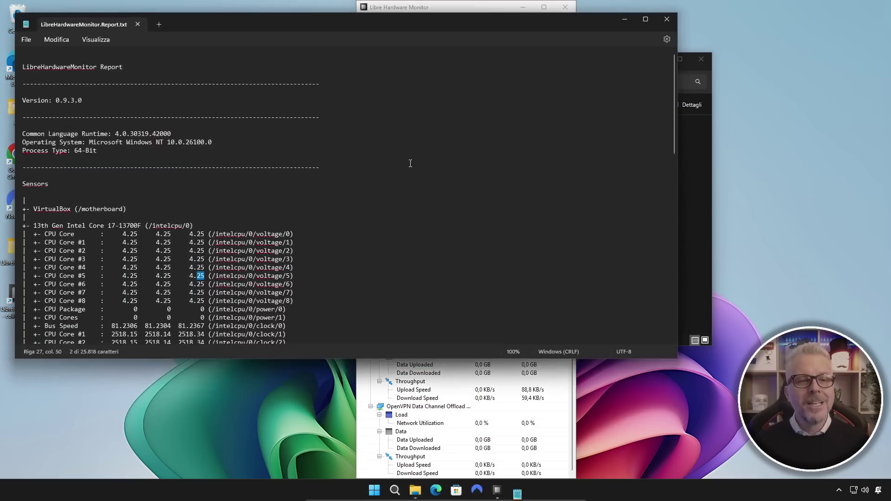
scroll(342, 200, down, 20)
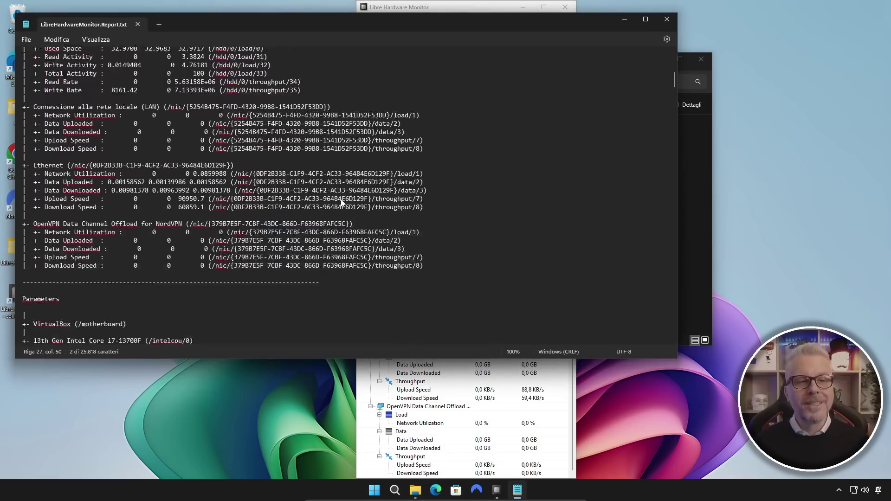
scroll(341, 200, down, 20)
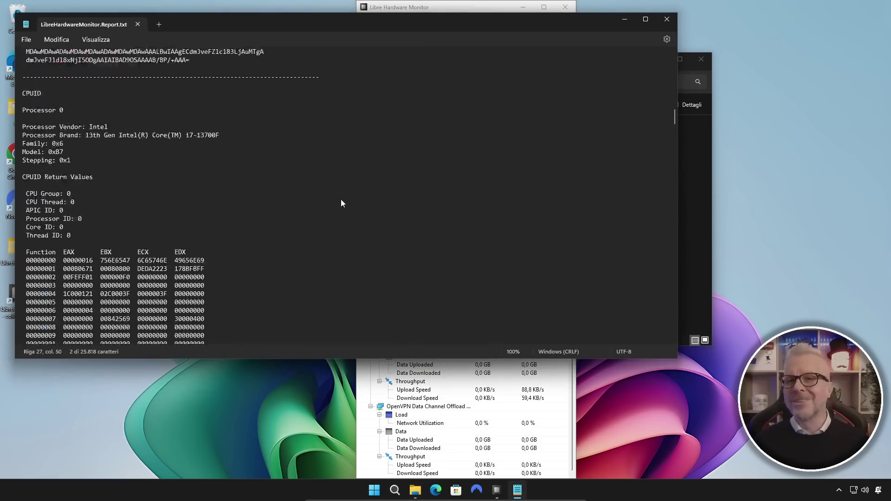
scroll(341, 200, down, 20)
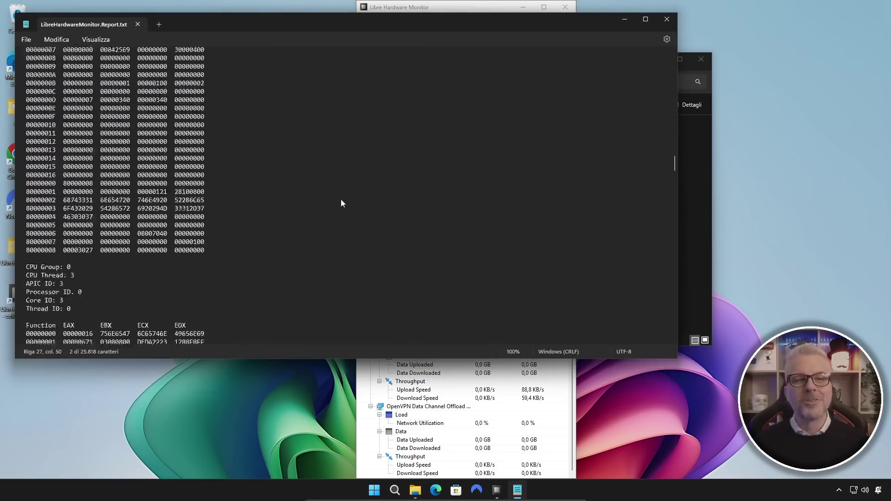
scroll(341, 199, down, 20)
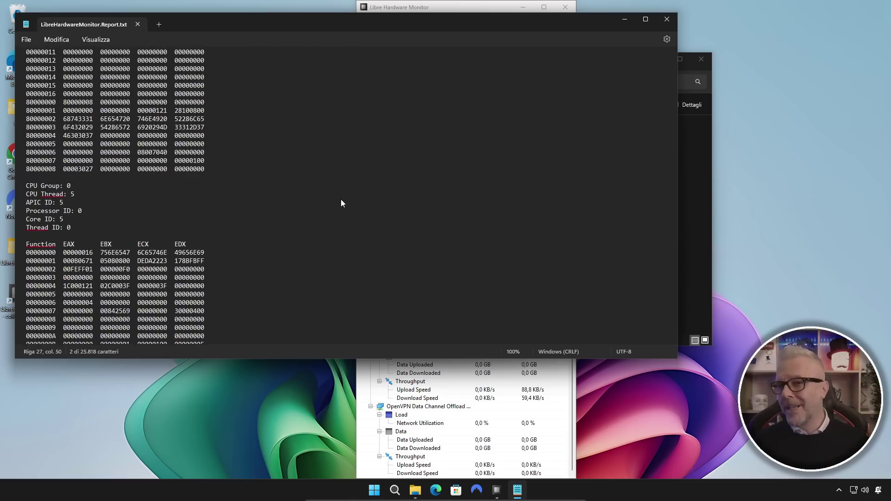
click(666, 21)
click(702, 60)
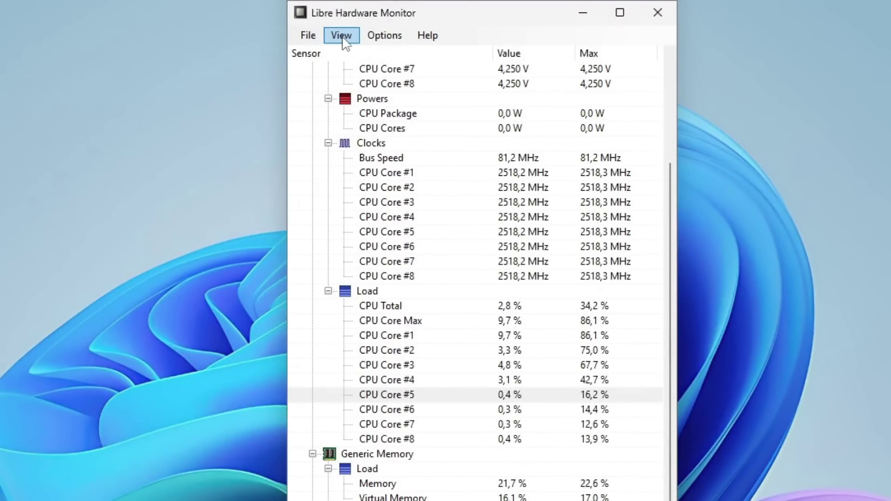
Show the sensor plot and add the load of CPU Core #1 through CPU Core #8 to it.
click(342, 36)
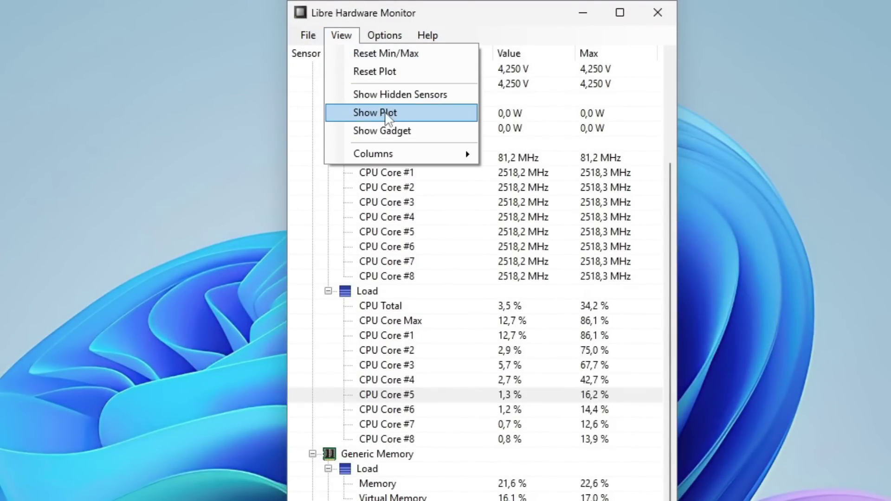
click(373, 115)
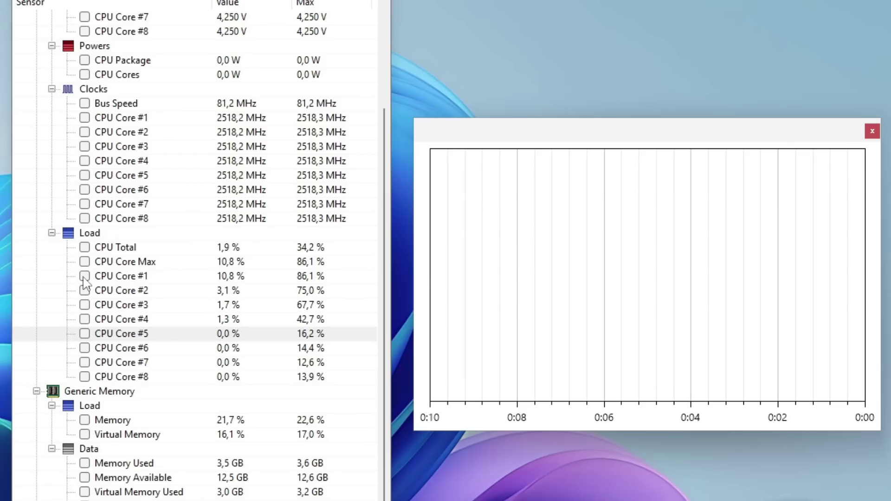
click(398, 189)
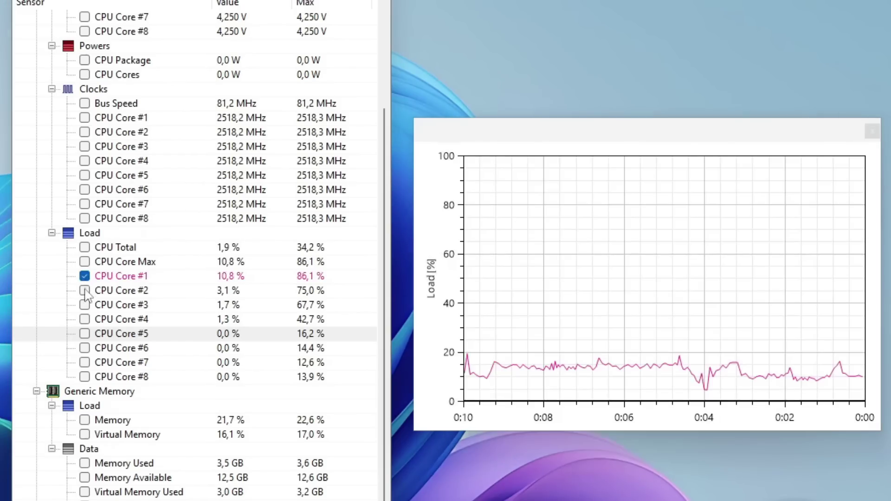
click(398, 198)
click(85, 306)
click(84, 320)
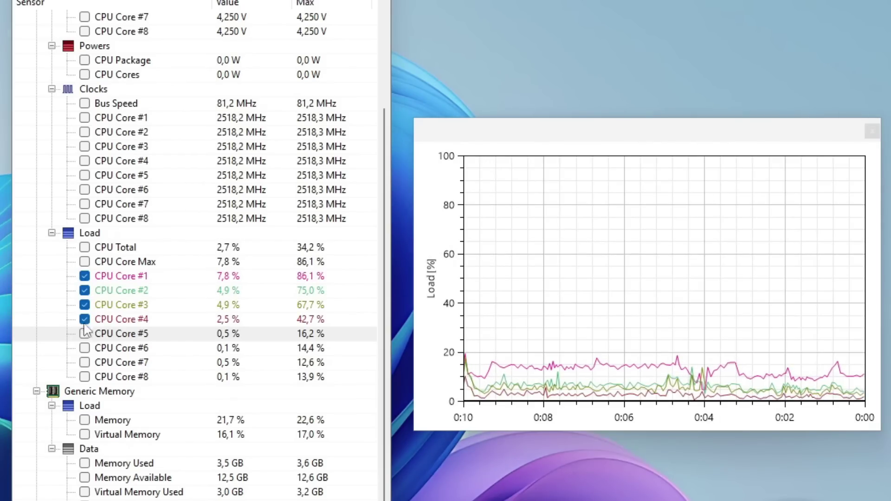
click(85, 334)
click(85, 349)
click(85, 362)
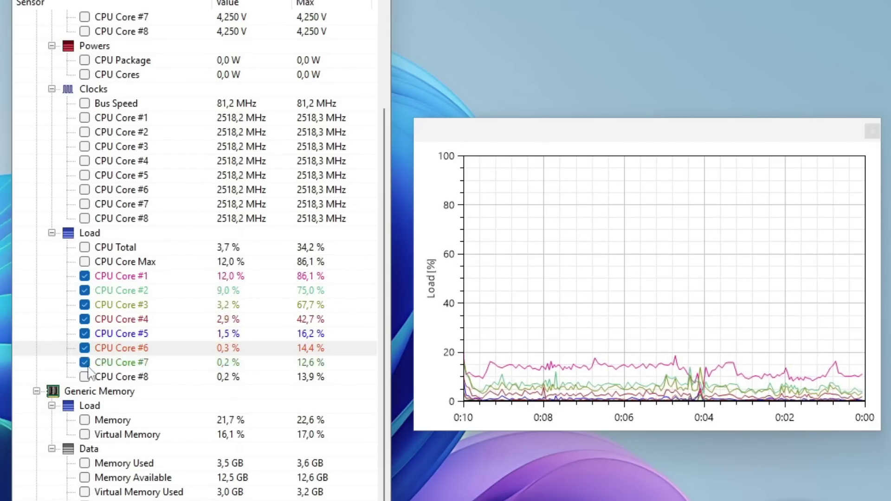
click(84, 377)
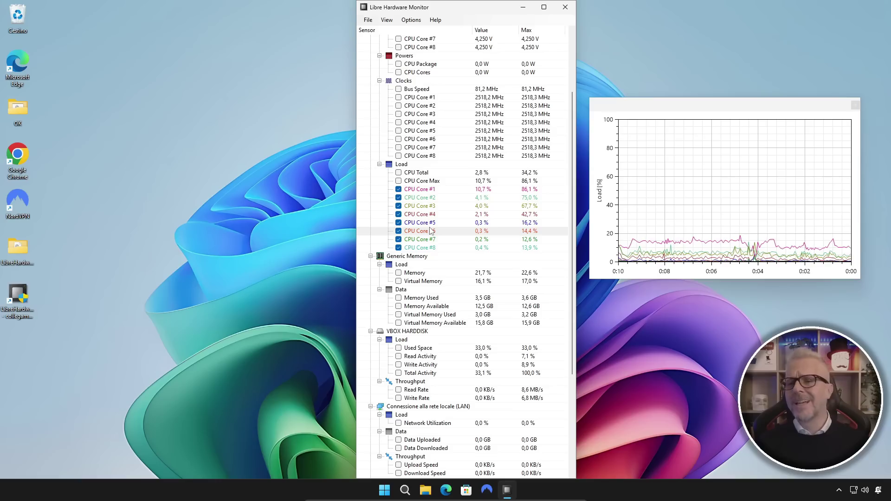
click(443, 192)
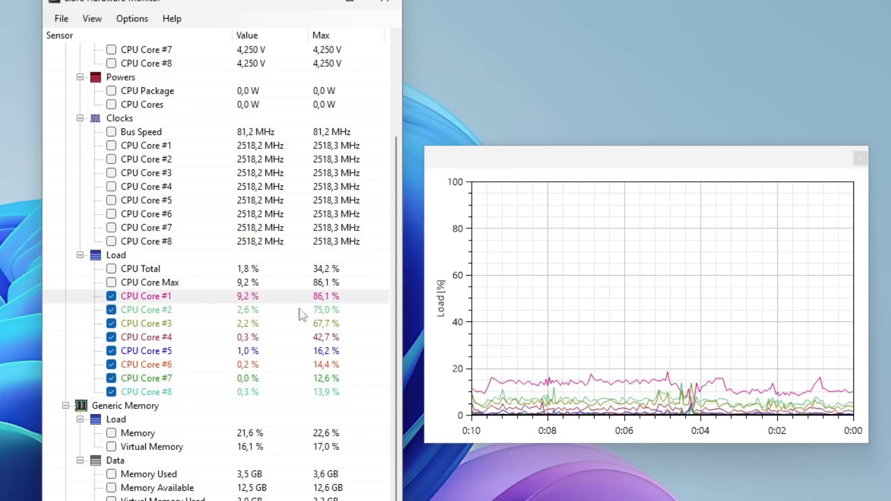